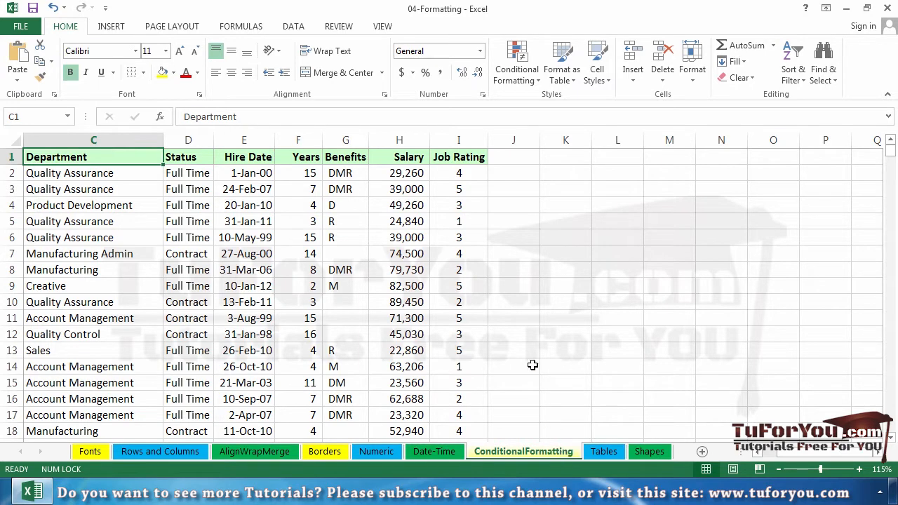
- Create a Greater Than highlight rule on the Years column with 9 as the threshold
left_click(300, 140)
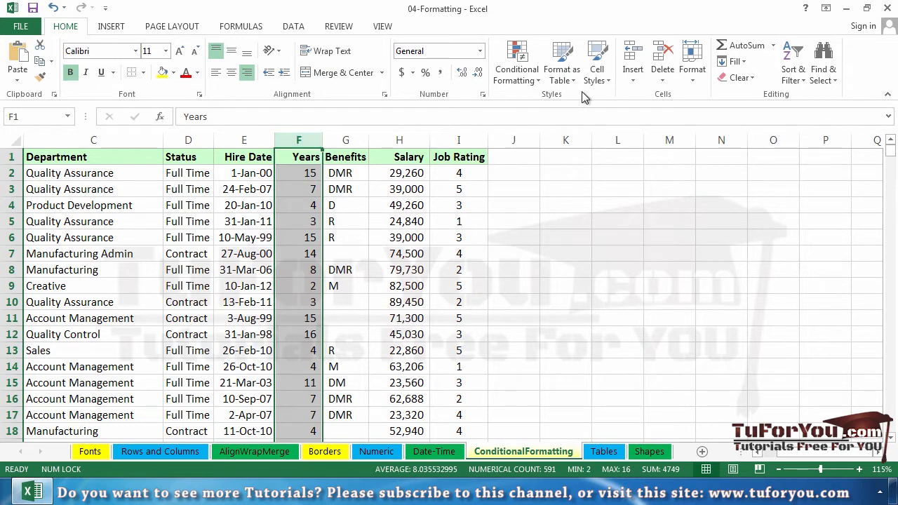
left_click(536, 82)
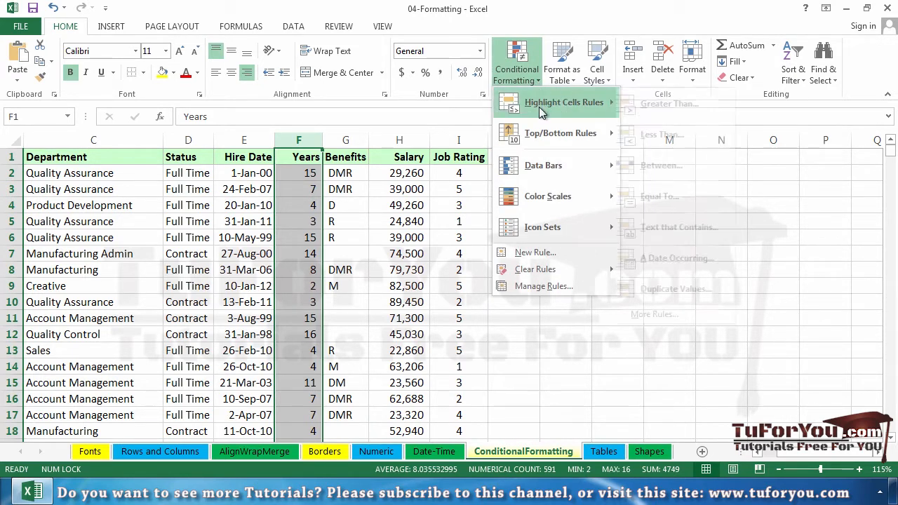
mouse_move(539, 107)
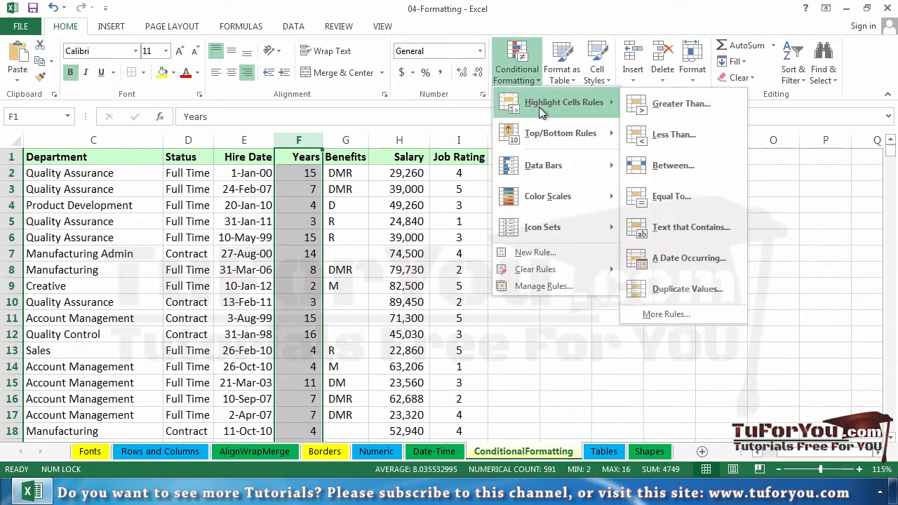
left_click(658, 112)
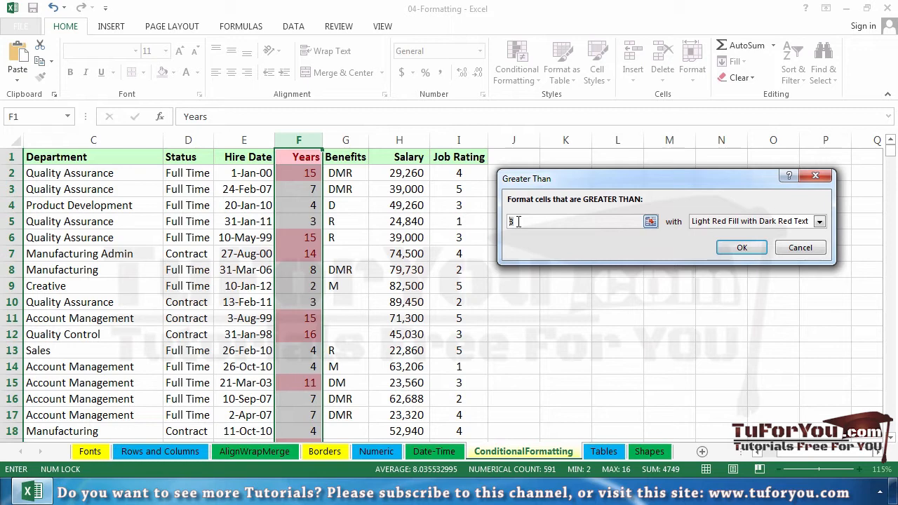
key("BackSpace")
type("9")
- Try the Red Border and Yellow Fill with Dark Yellow Text formats for the Greater Than rule
left_click(819, 222)
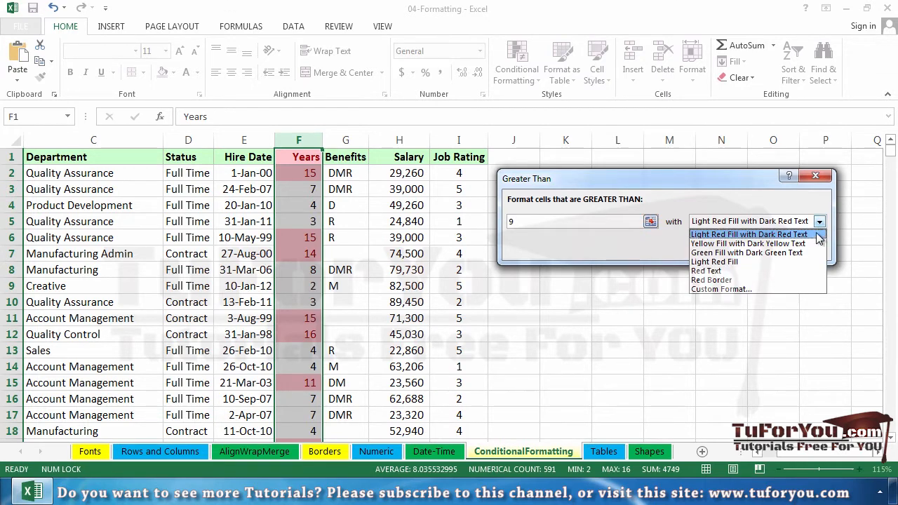
left_click(771, 280)
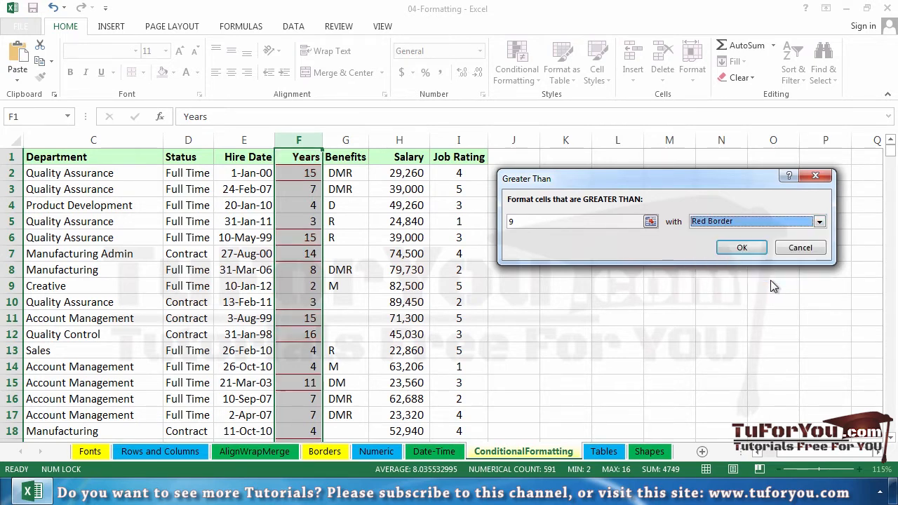
left_click(786, 221)
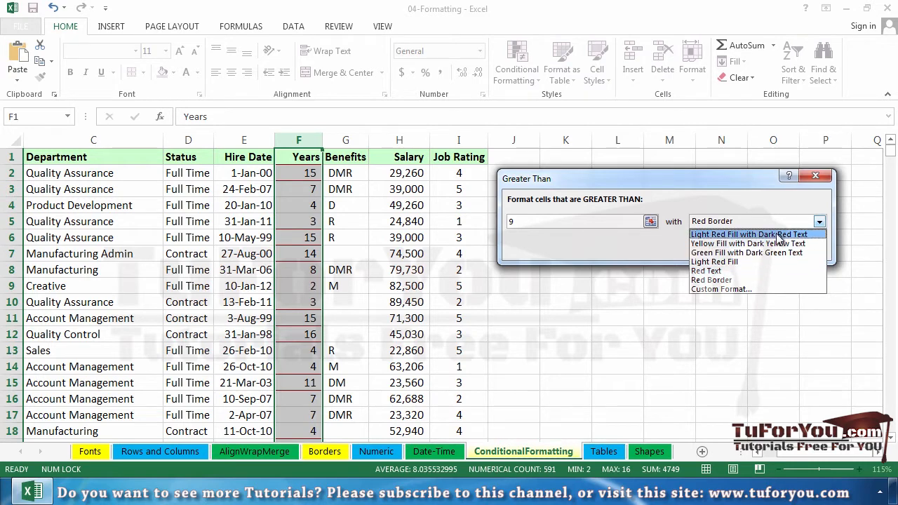
left_click(777, 243)
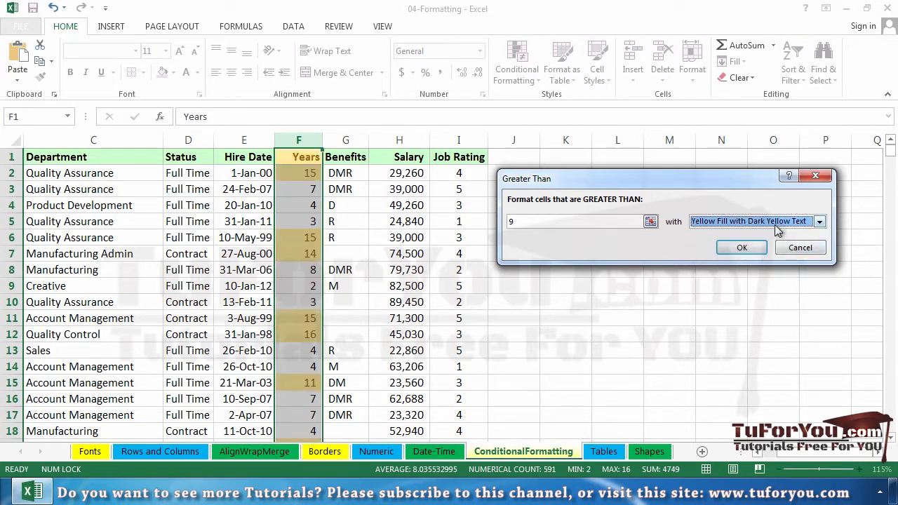
- Apply the Years rule with Light Red Fill with Dark Red Text and deselect the column
left_click(775, 223)
left_click(773, 235)
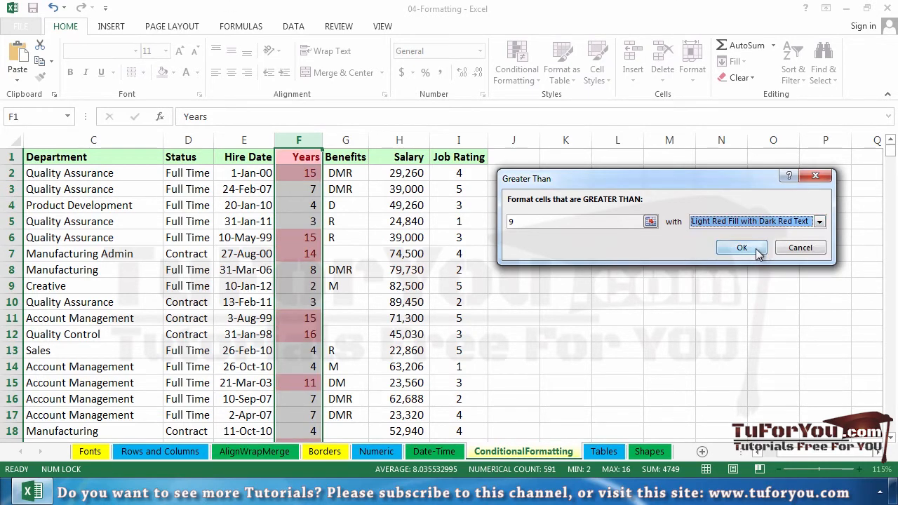
left_click(757, 251)
left_click(755, 249)
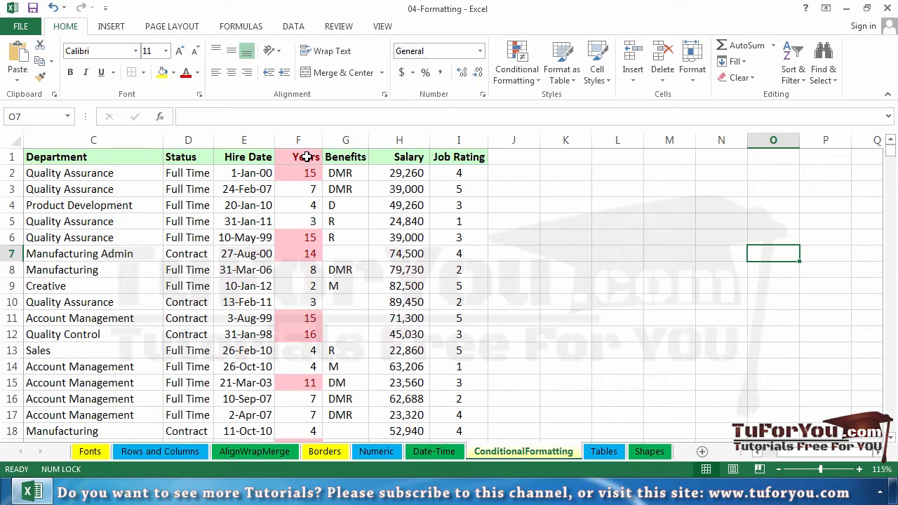
- Try an Above Average rule with Light Red Fill with Dark Red Text on the Salary column
left_click(392, 143)
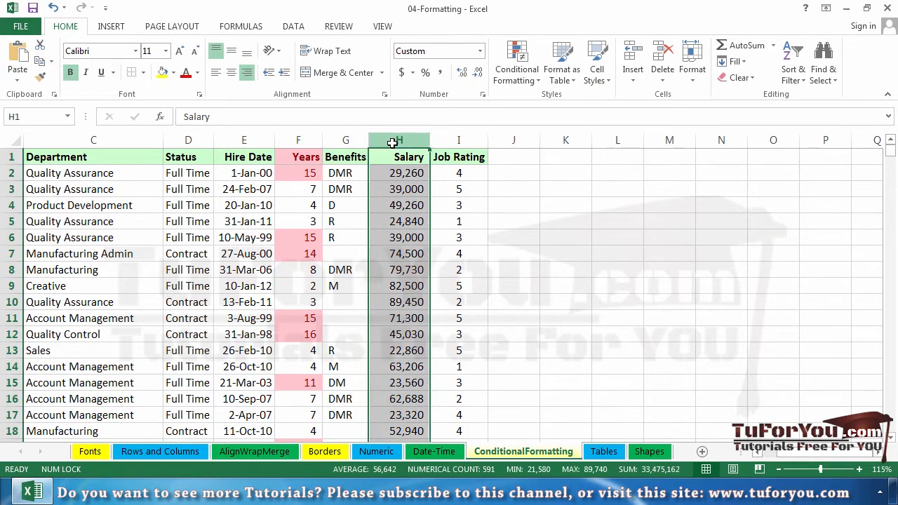
left_click(517, 70)
mouse_move(534, 105)
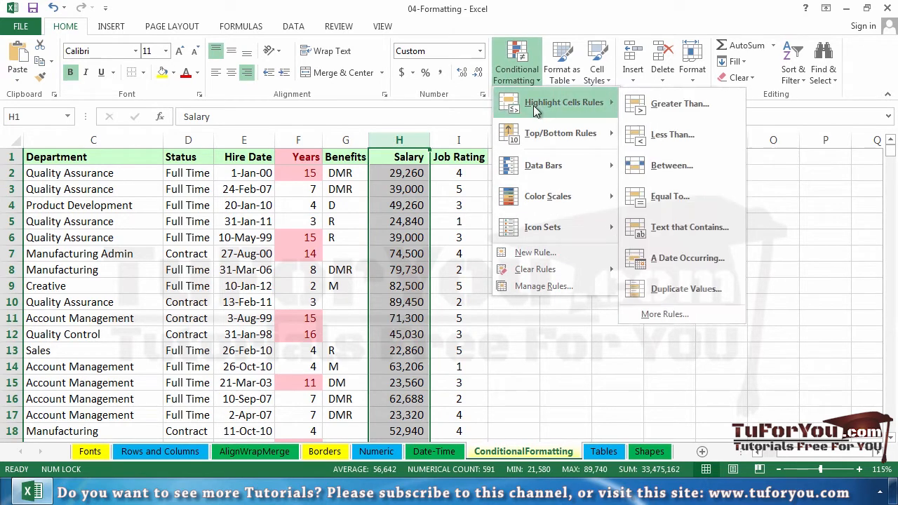
mouse_move(535, 140)
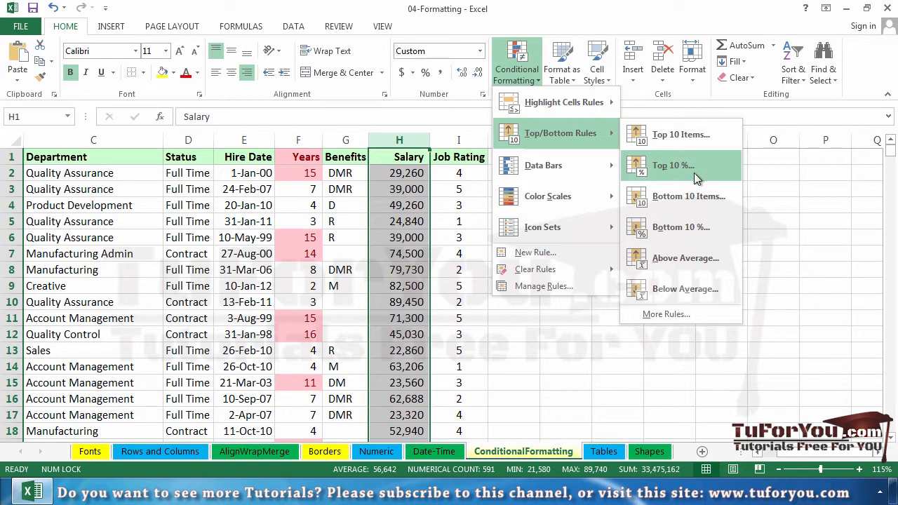
left_click(684, 254)
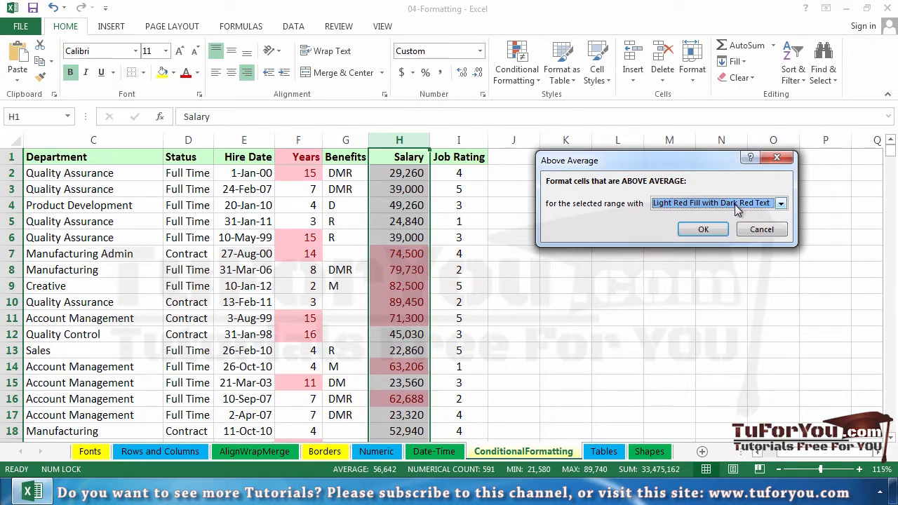
left_click(747, 233)
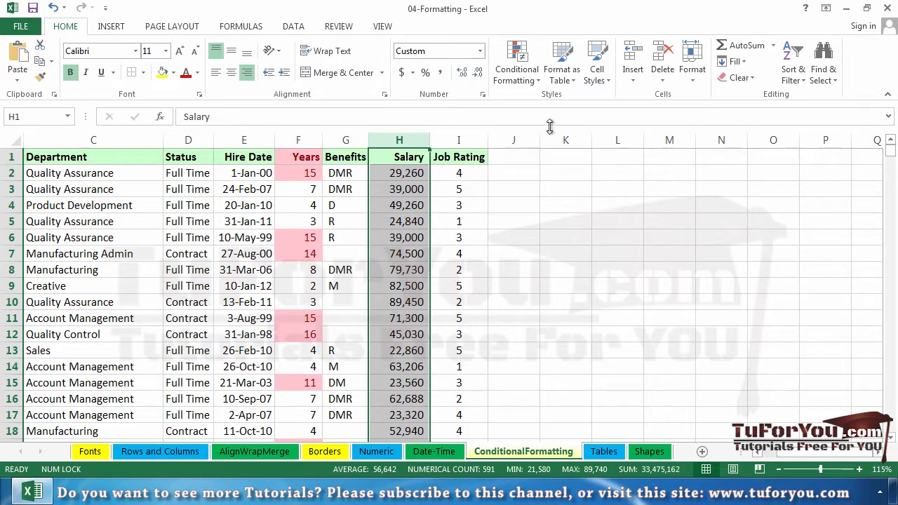
- Apply the directional icon set with four coloured arrows to the Salary column
left_click(531, 84)
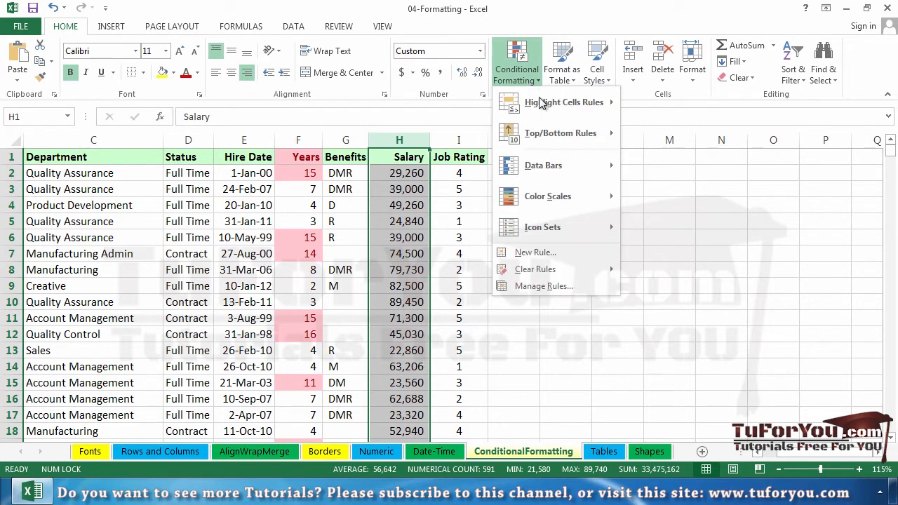
mouse_move(561, 165)
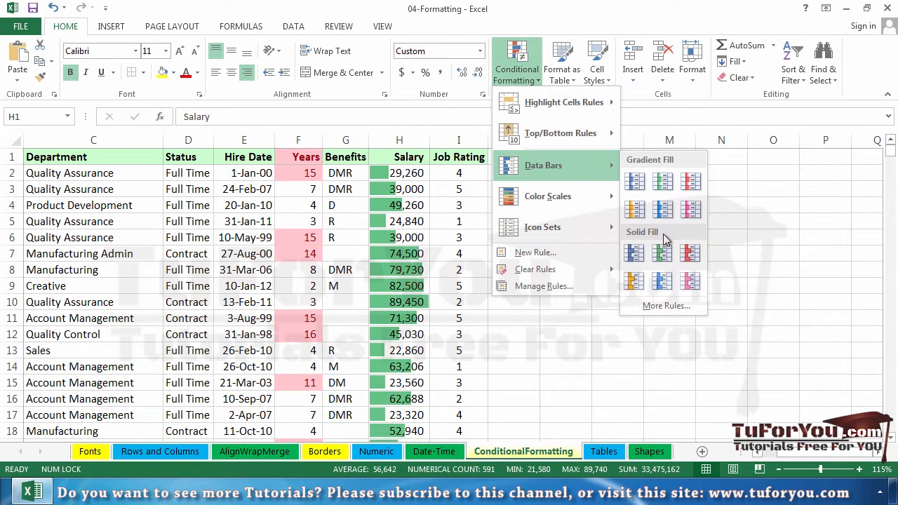
mouse_move(572, 195)
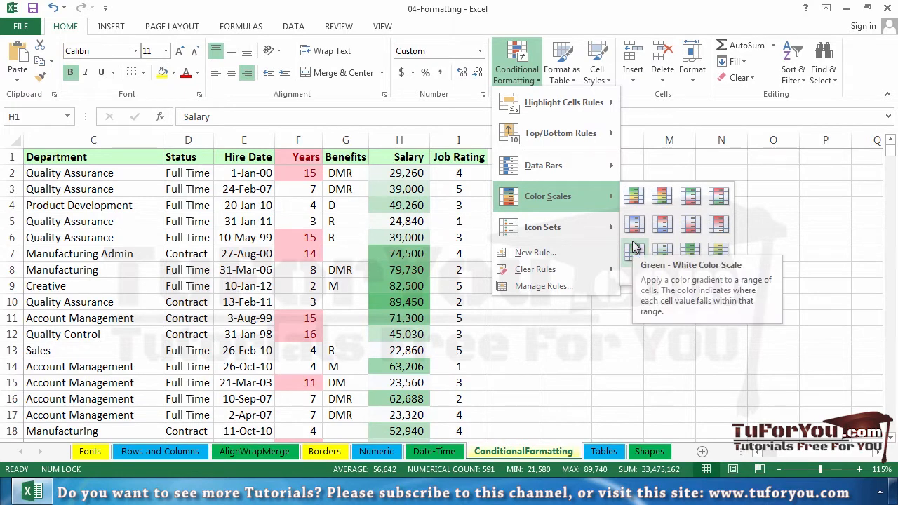
mouse_move(609, 245)
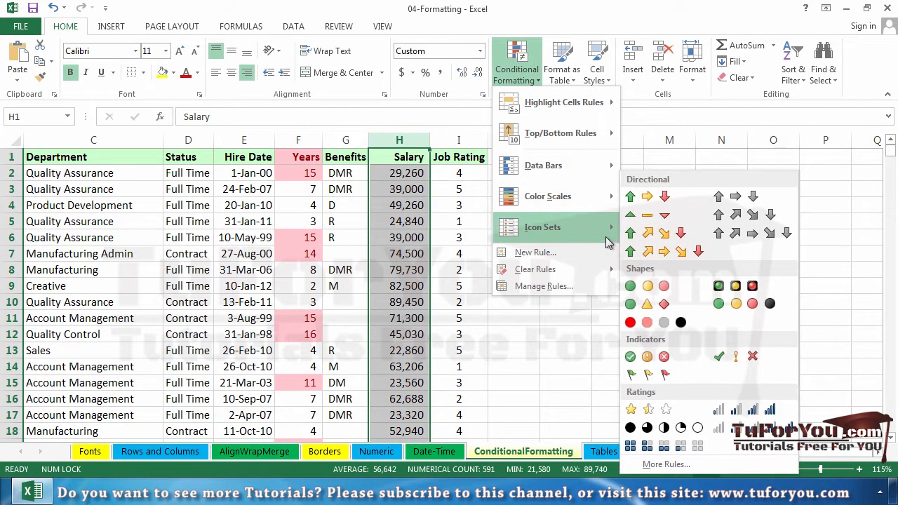
mouse_move(596, 203)
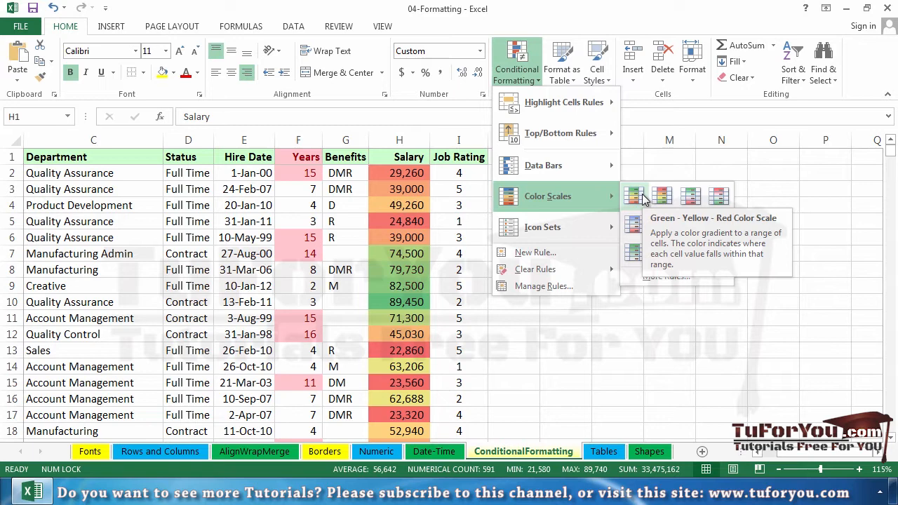
mouse_move(556, 226)
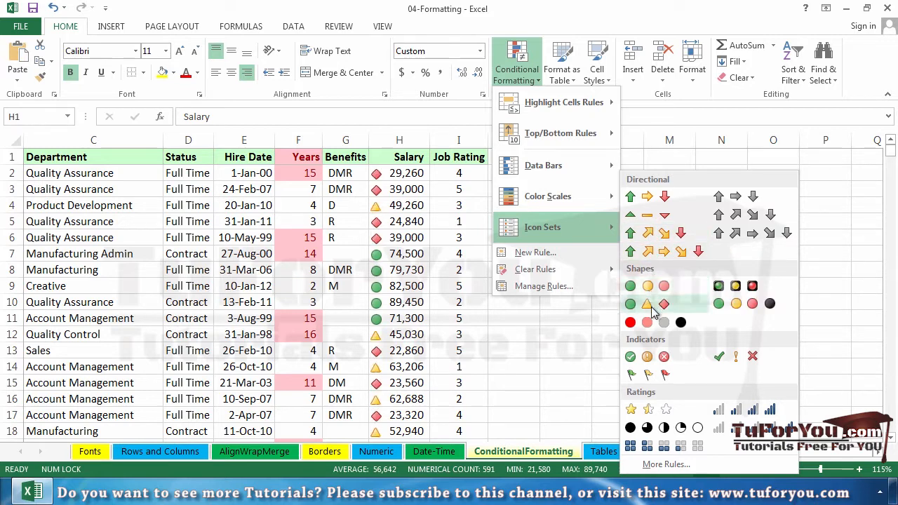
left_click(663, 239)
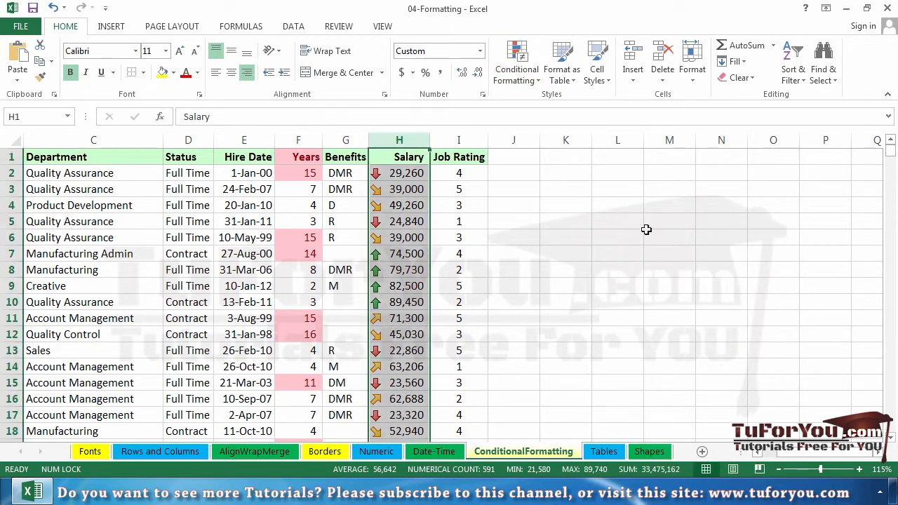
- Edit the Salary column's icon set rule so that only the icons are shown without the numbers
left_click(522, 74)
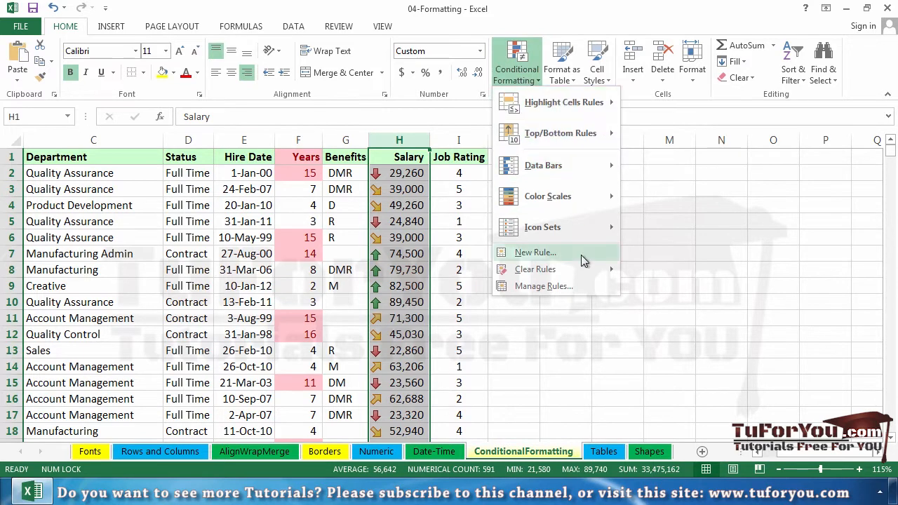
mouse_move(578, 277)
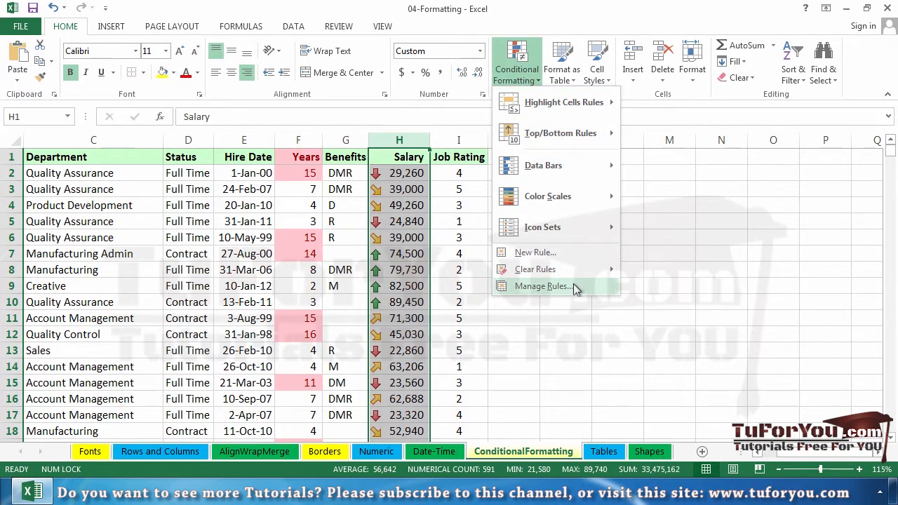
left_click(575, 288)
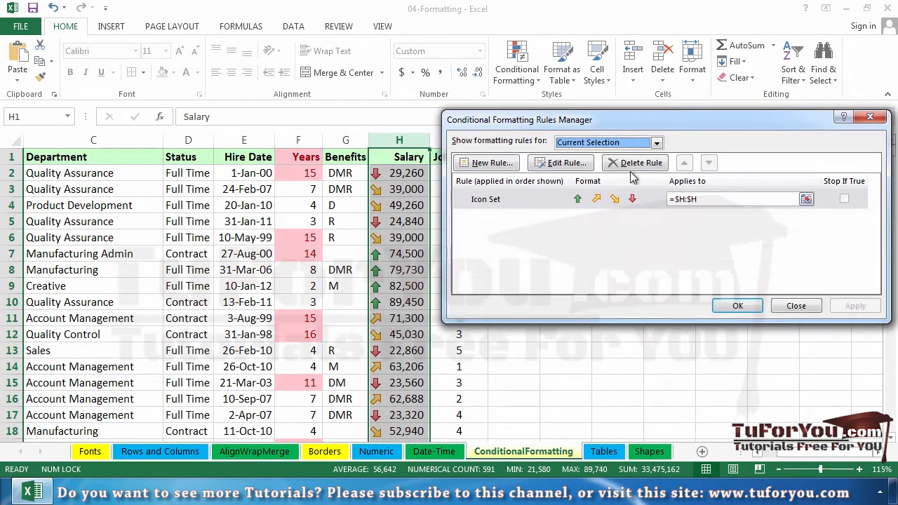
left_click_drag(637, 127, 650, 90)
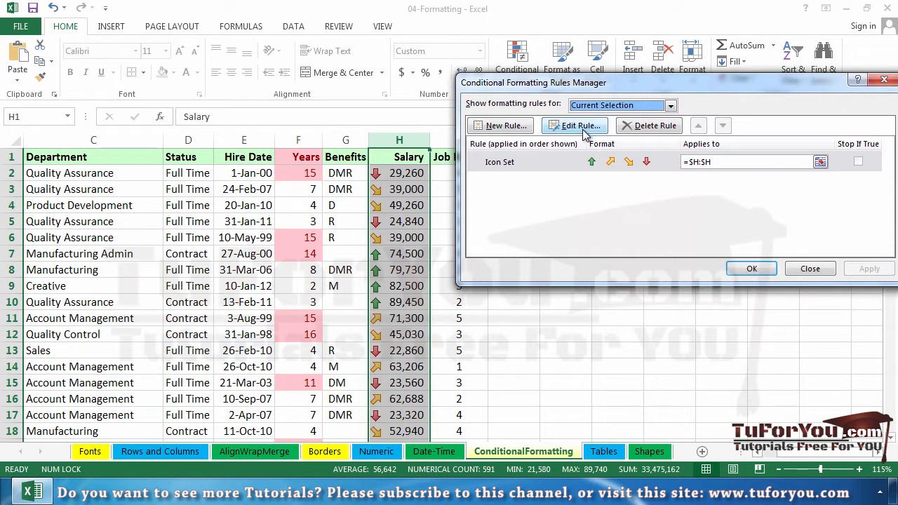
left_click(581, 161)
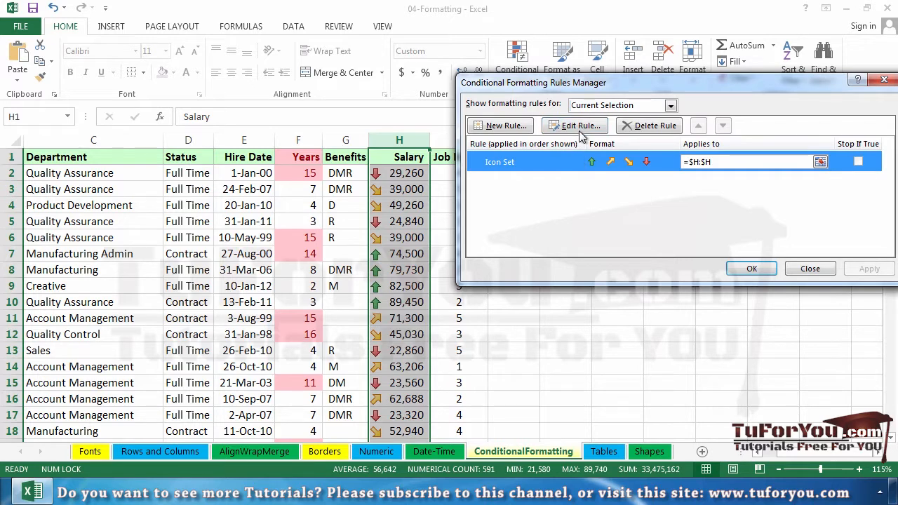
left_click(582, 129)
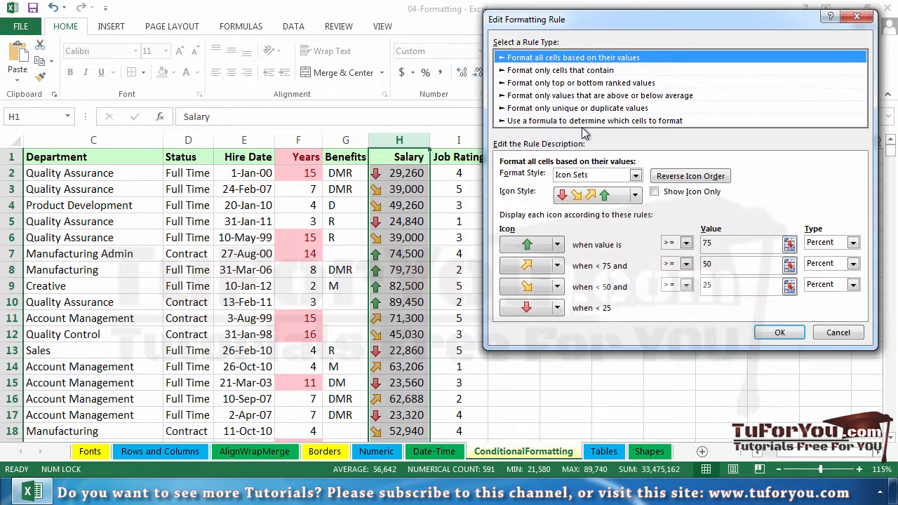
left_click(668, 195)
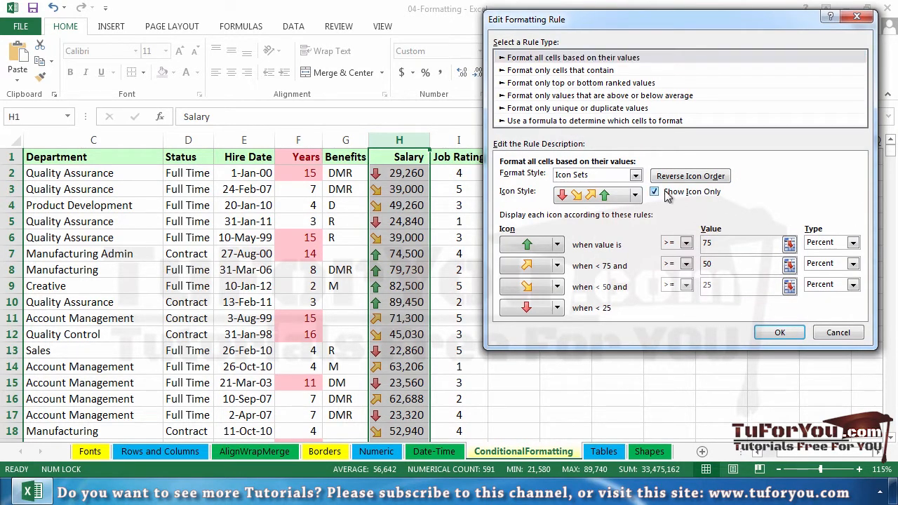
left_click(769, 336)
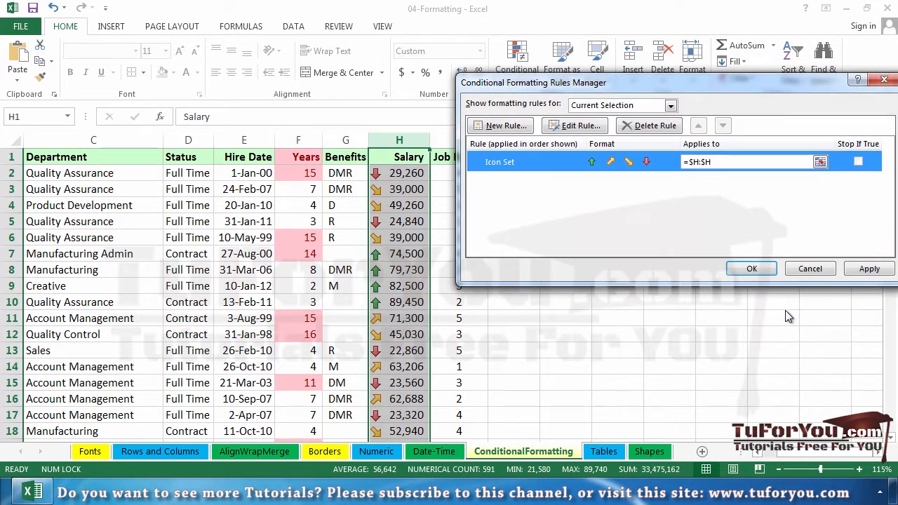
left_click(752, 270)
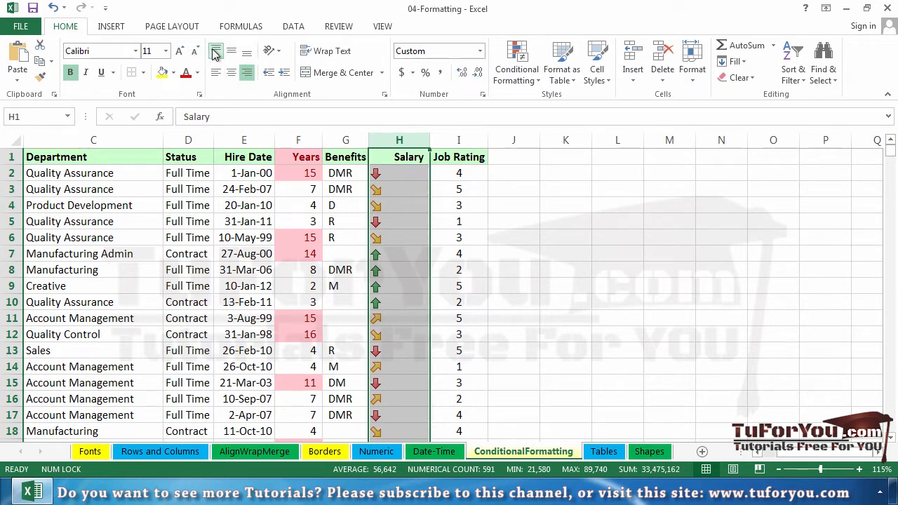
- Centre the Salary column horizontally and check the underlying value of cell H2
left_click(232, 73)
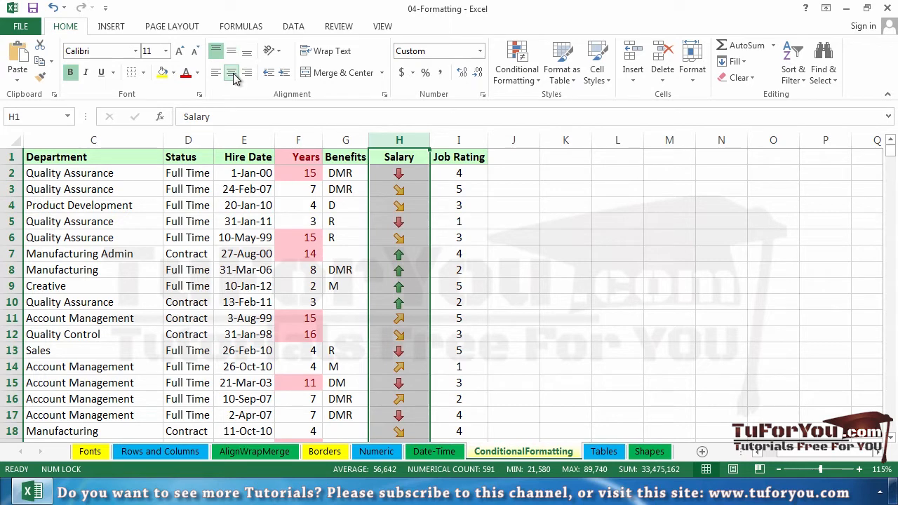
left_click(421, 176)
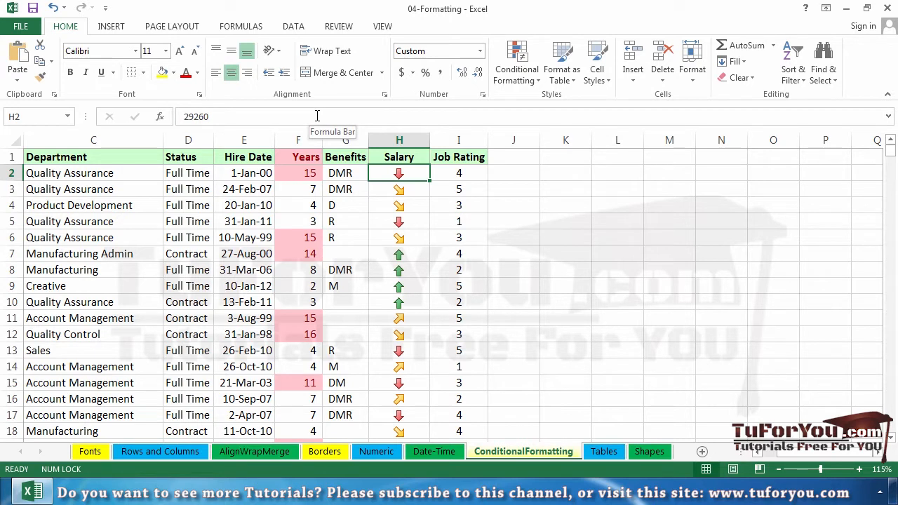
left_click(571, 177)
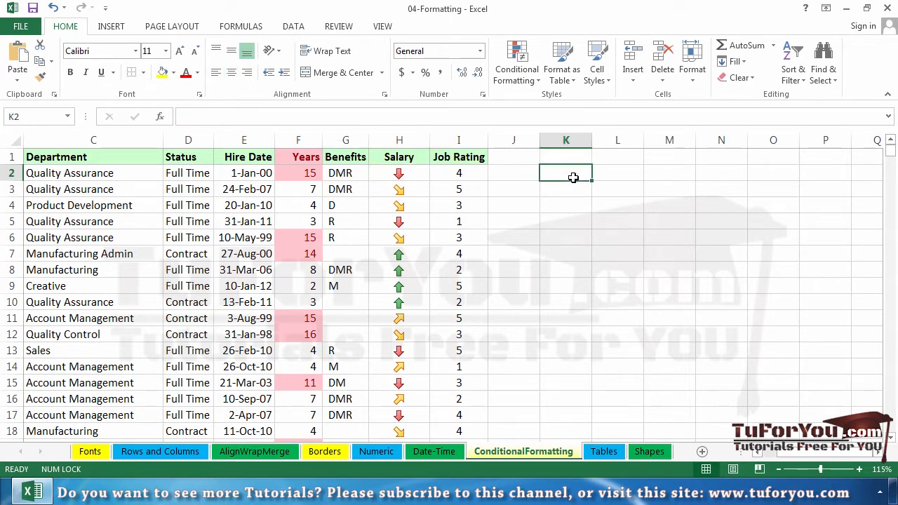
- Open the data bar styles for the Job Rating column
left_click(470, 139)
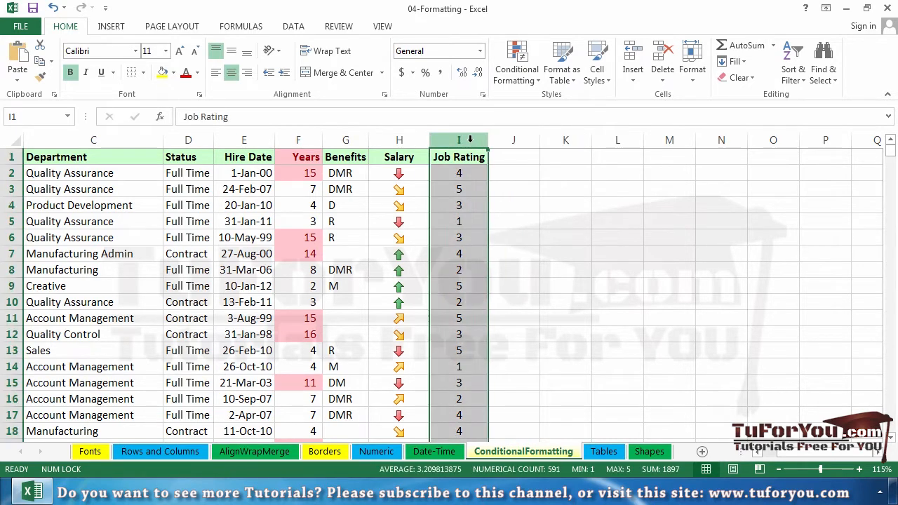
left_click(517, 64)
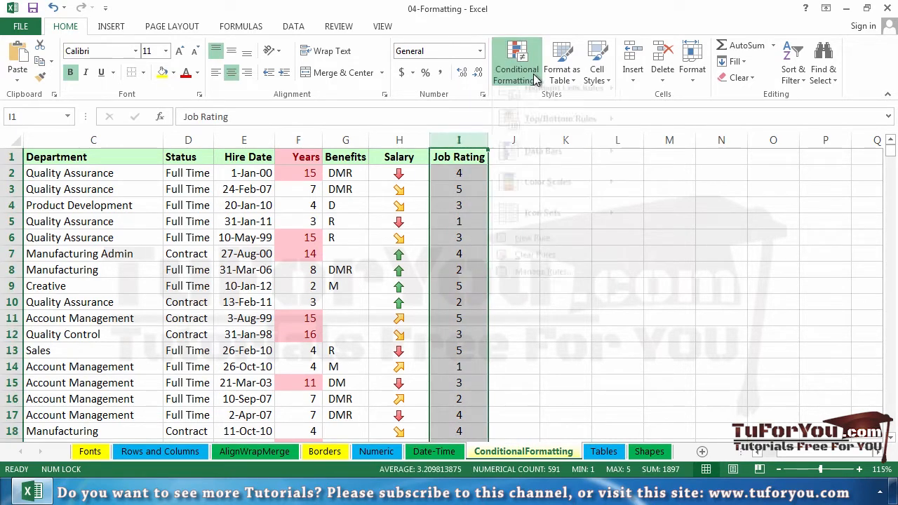
mouse_move(547, 135)
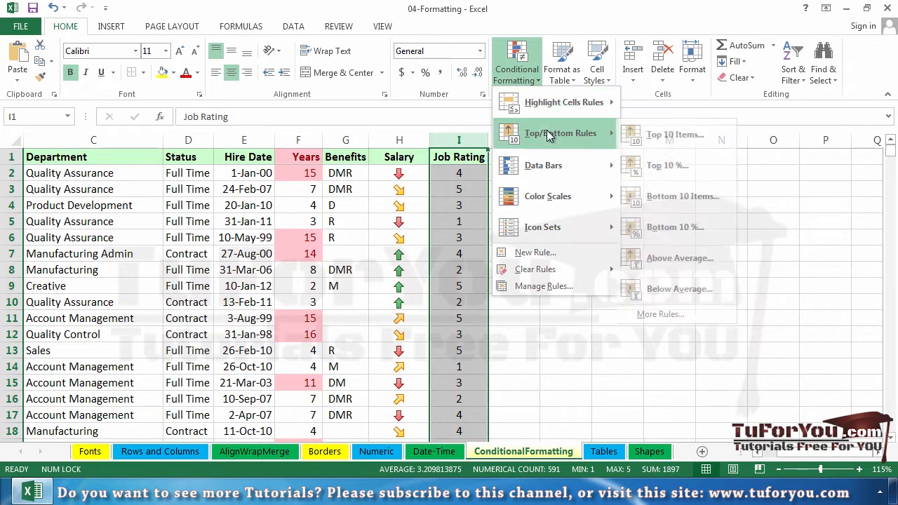
mouse_move(541, 166)
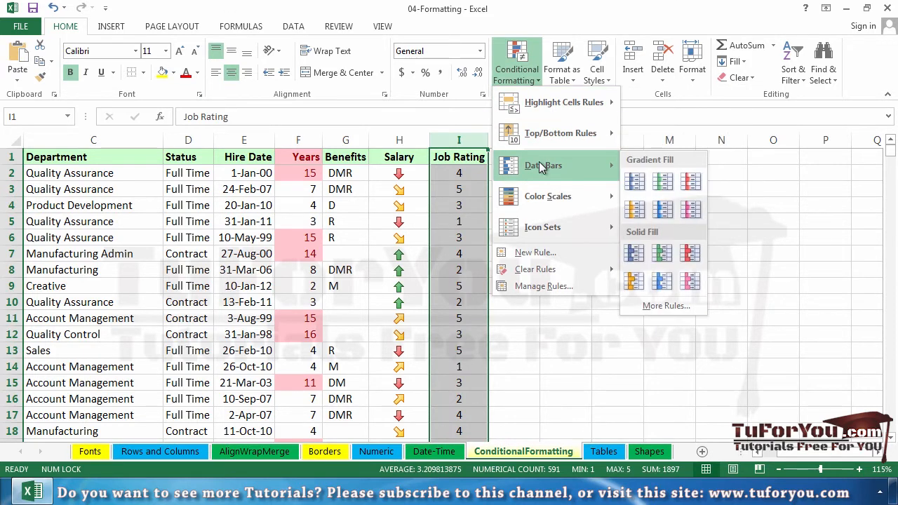